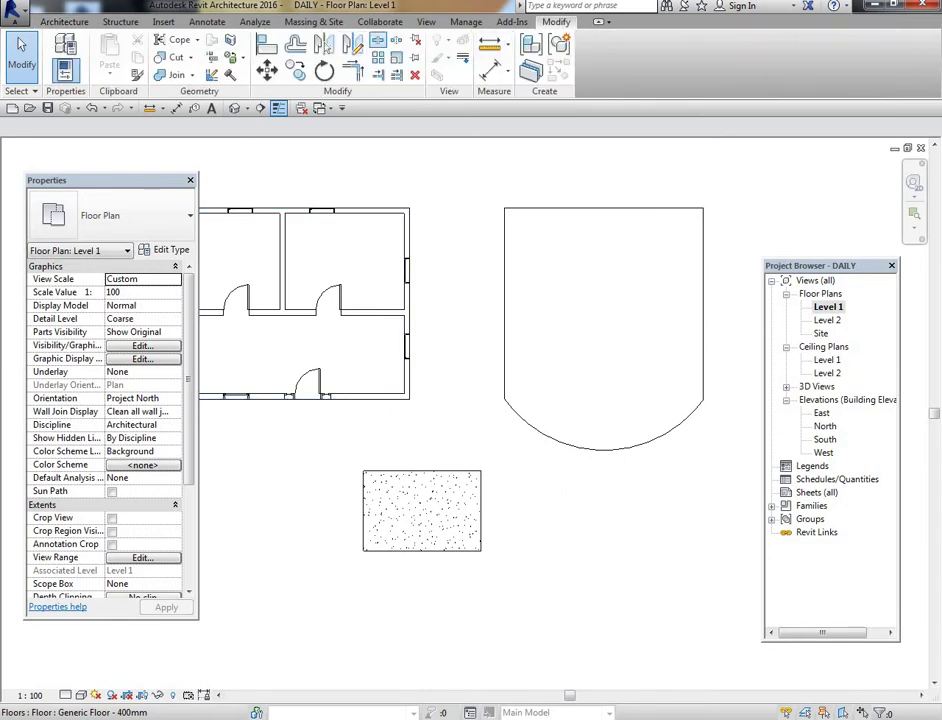
Split a 3'-0" wide section out of the front wall beside the door, and split that section horizontally at 7'-0" height in 3D.
key(s)
key(l)
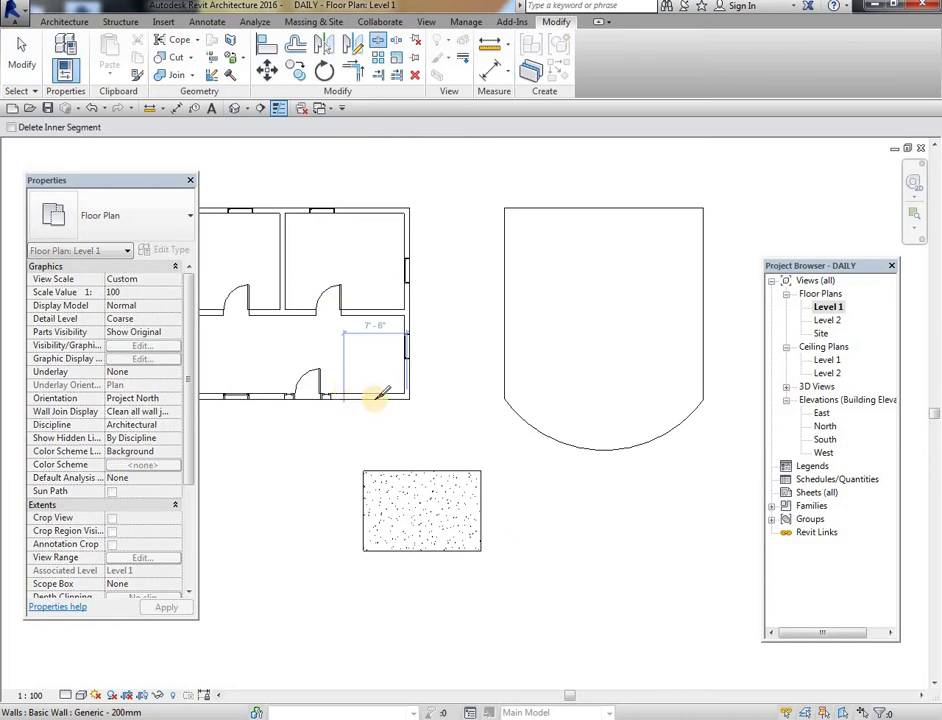
click(372, 393)
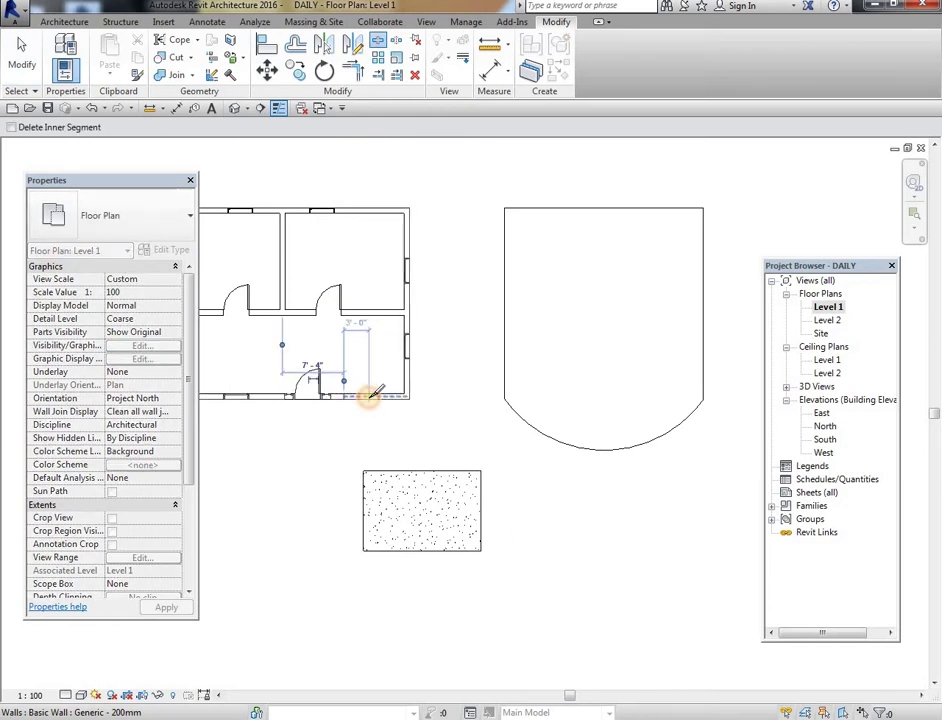
click(236, 108)
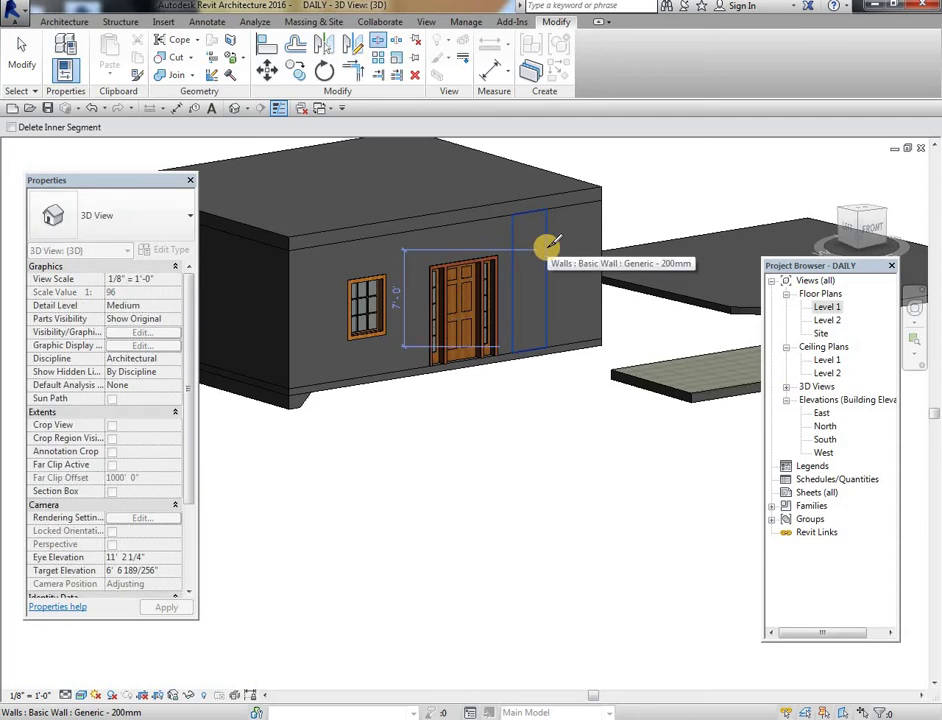
click(552, 243)
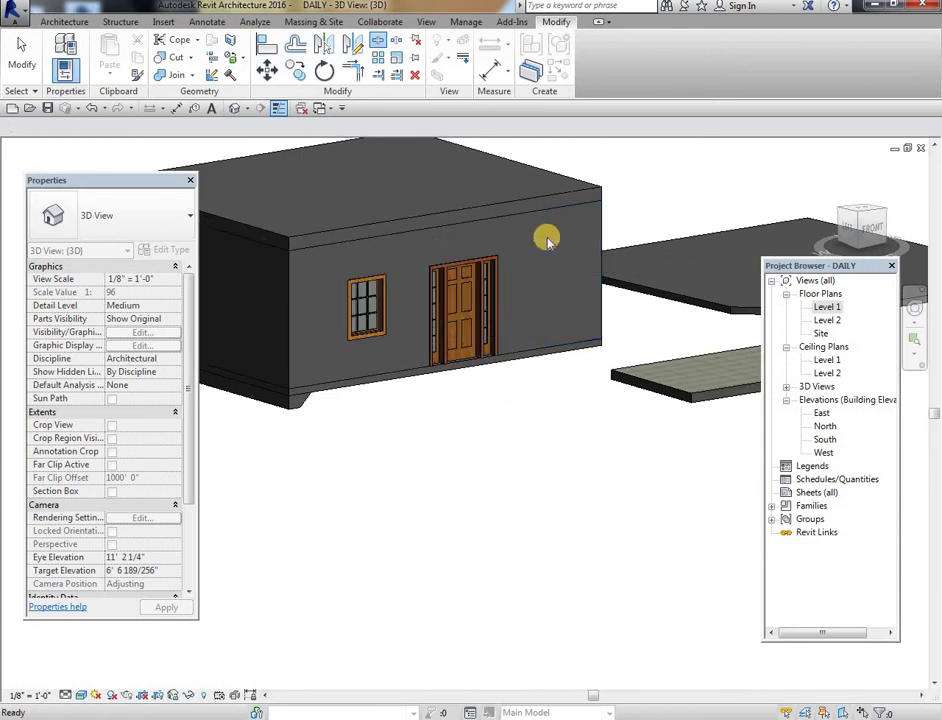
key(Escape)
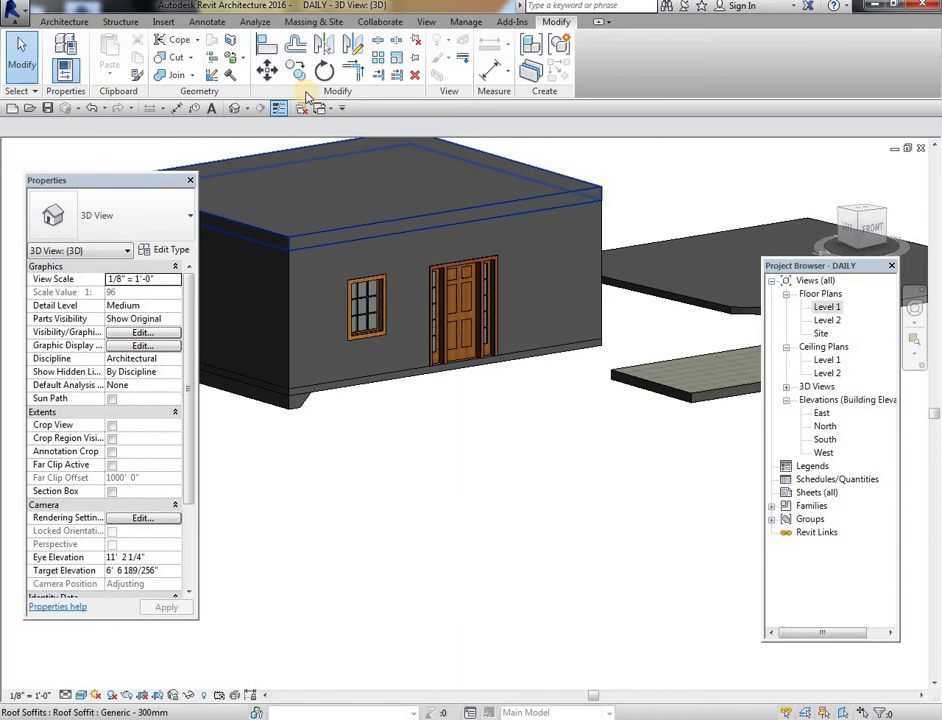
Join the geometry of the upper split wall piece with the adjoining front wall sections on both sides.
click(172, 75)
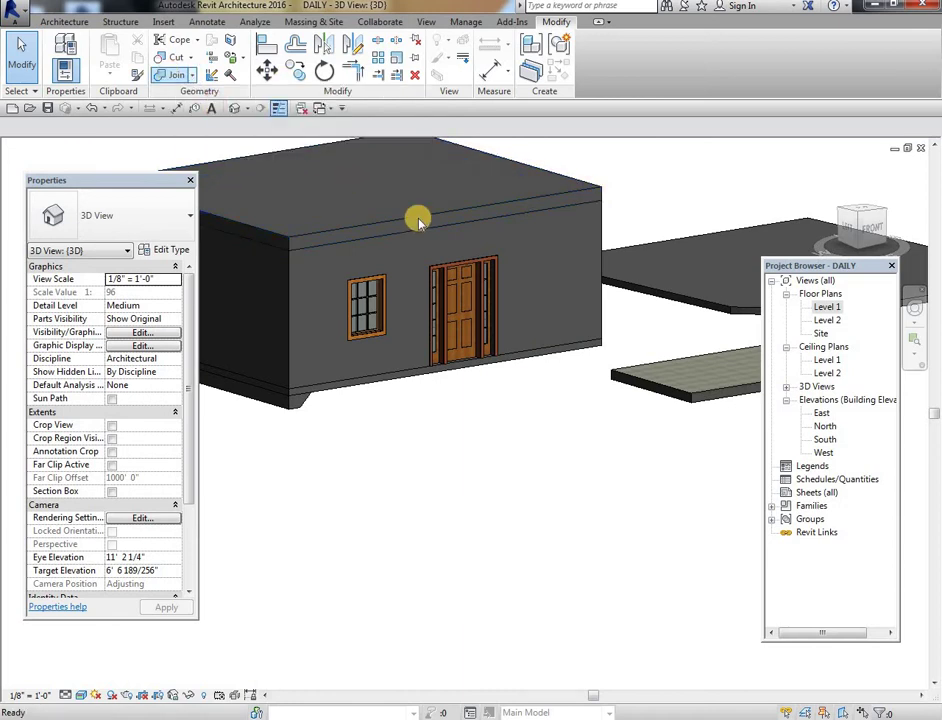
click(482, 241)
click(540, 240)
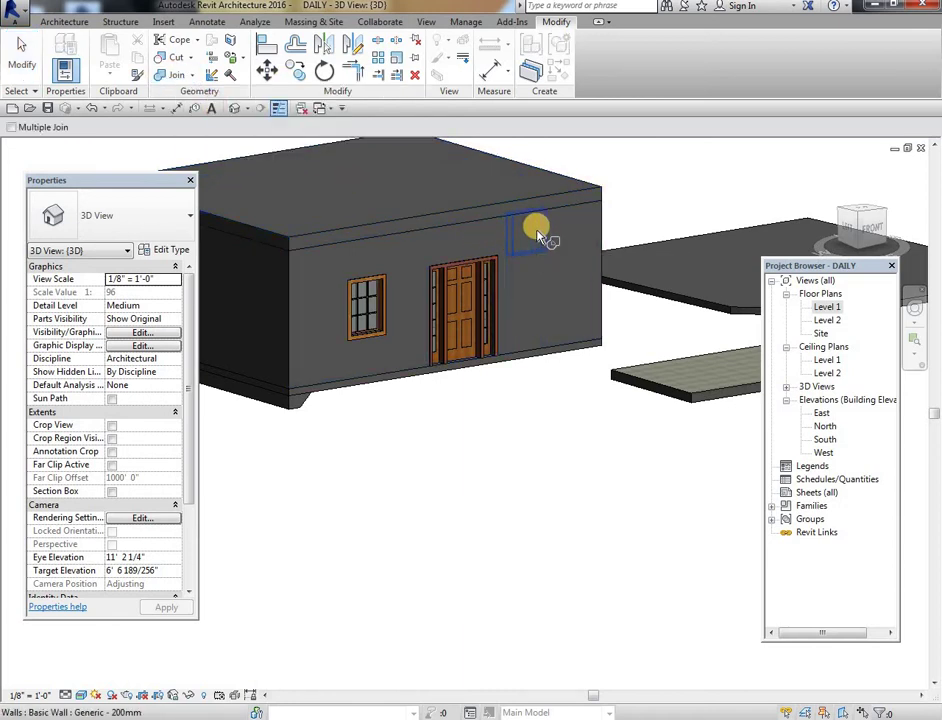
click(586, 237)
click(535, 236)
click(515, 240)
click(514, 228)
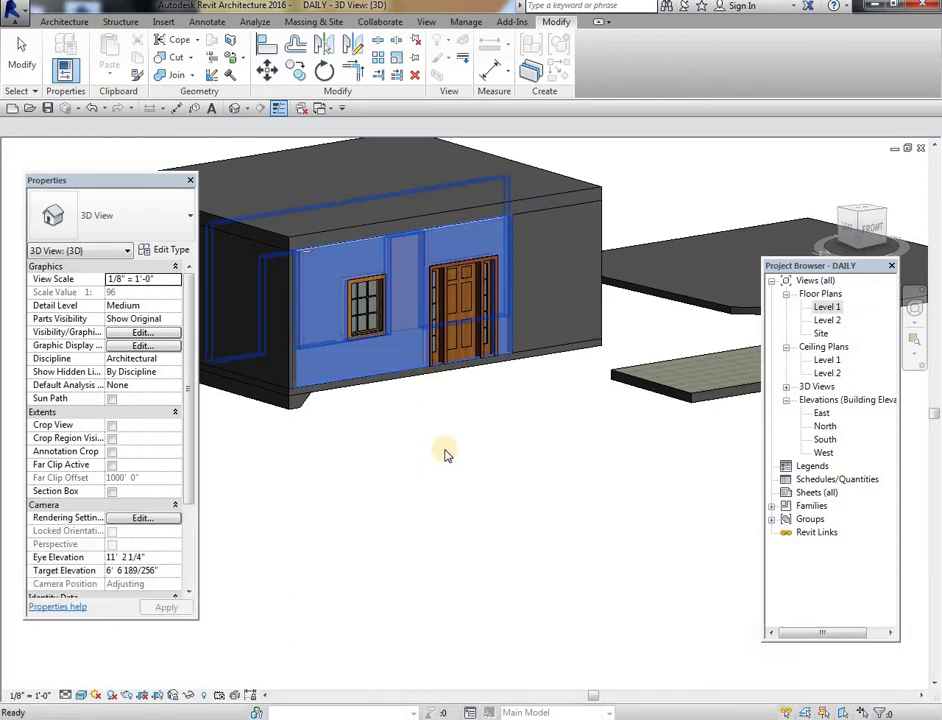
click(512, 226)
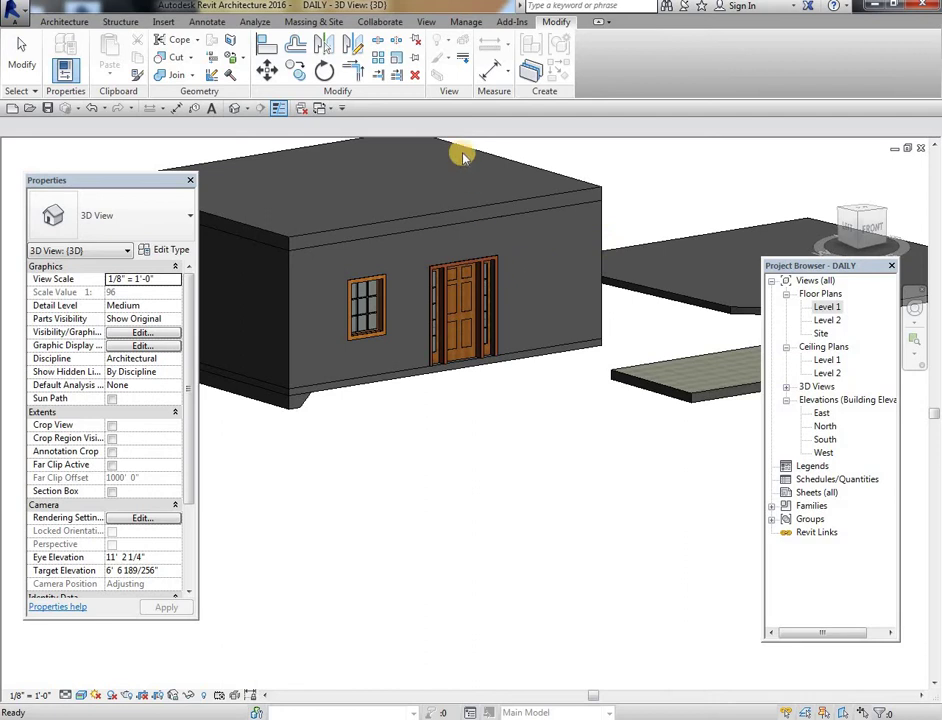
Change the lower split wall piece beside the door to the Exterior Glazing curtain wall type.
click(536, 347)
click(547, 446)
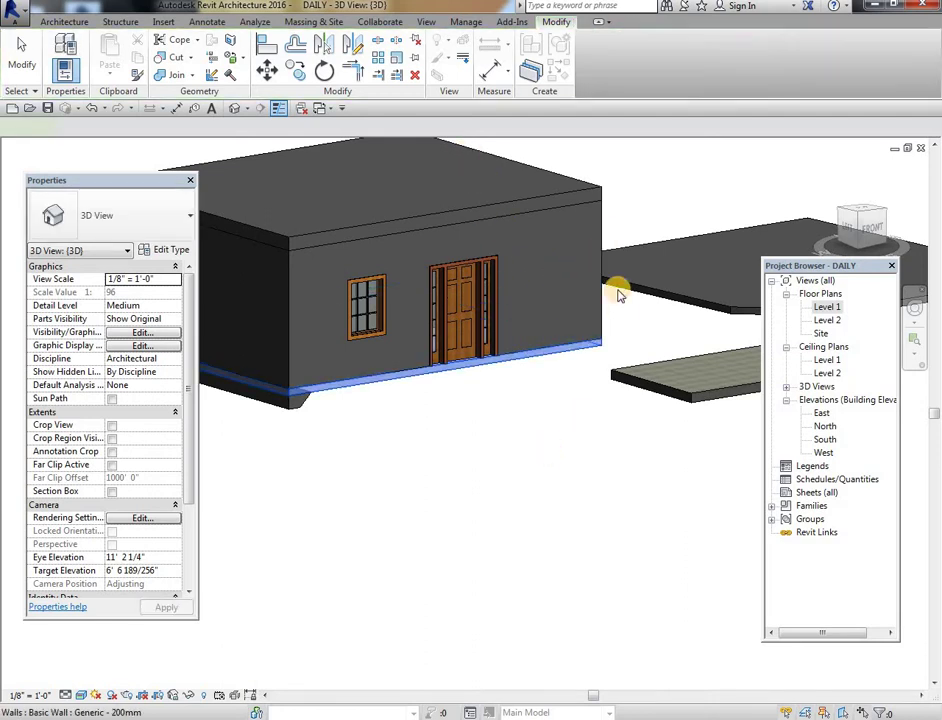
click(503, 305)
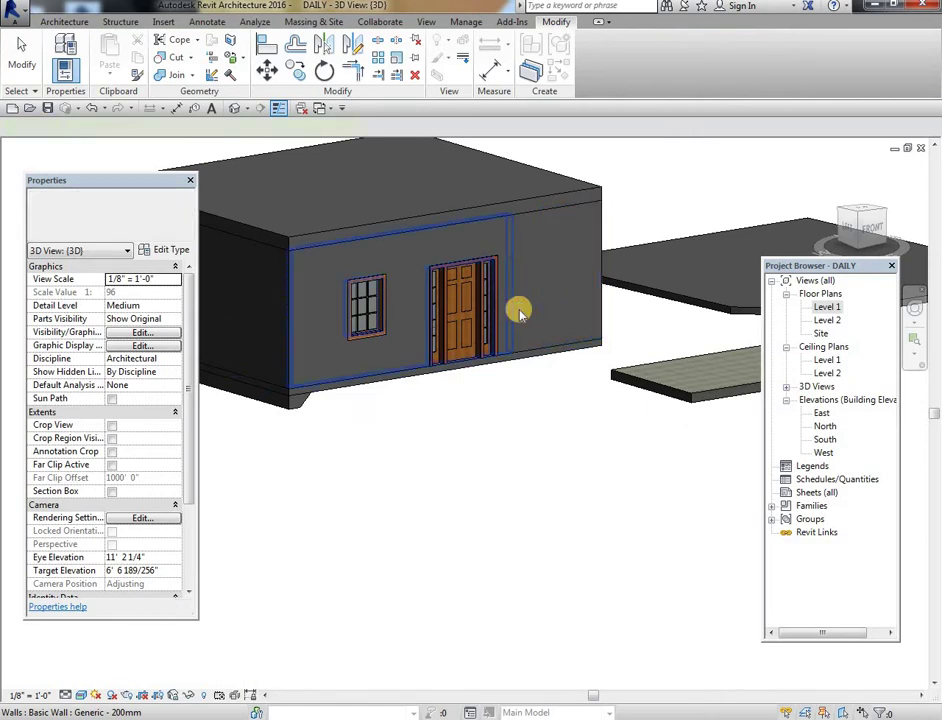
click(529, 312)
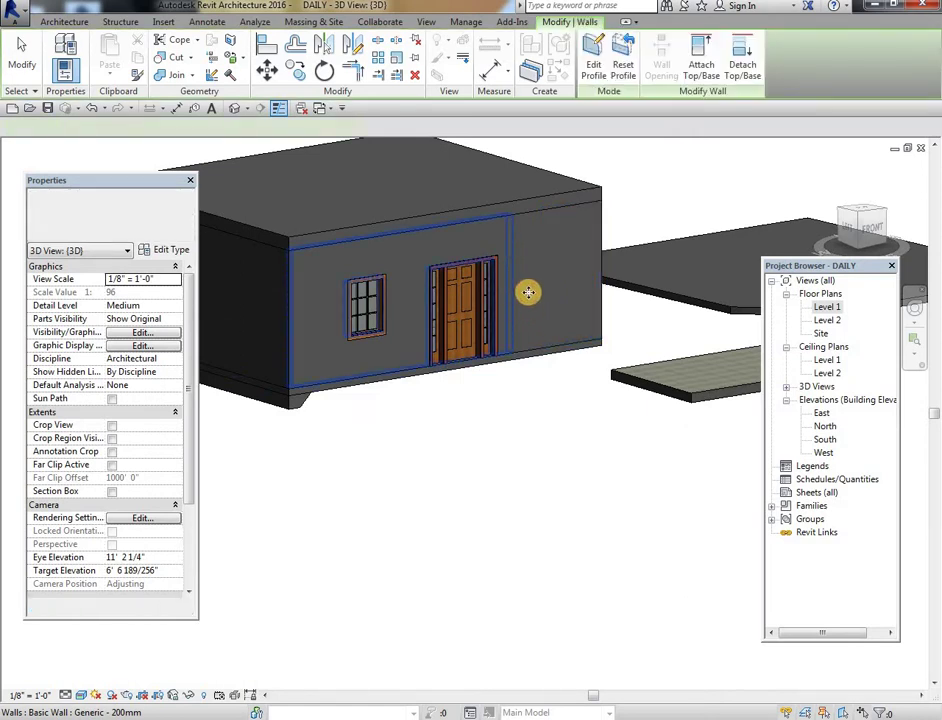
click(566, 309)
click(540, 311)
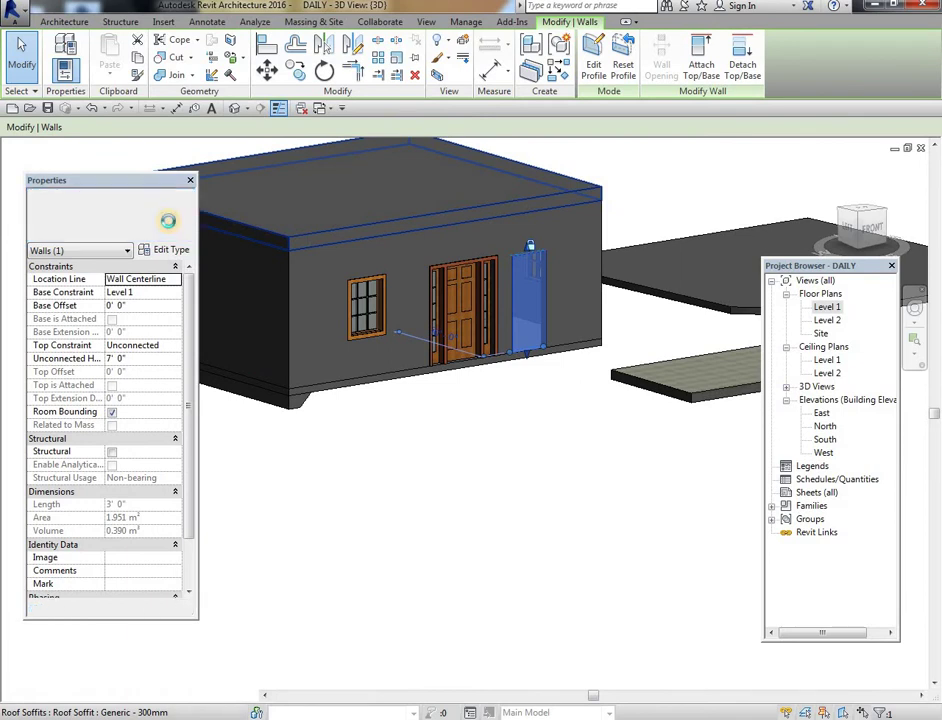
click(170, 222)
scroll(172, 419, down, 5)
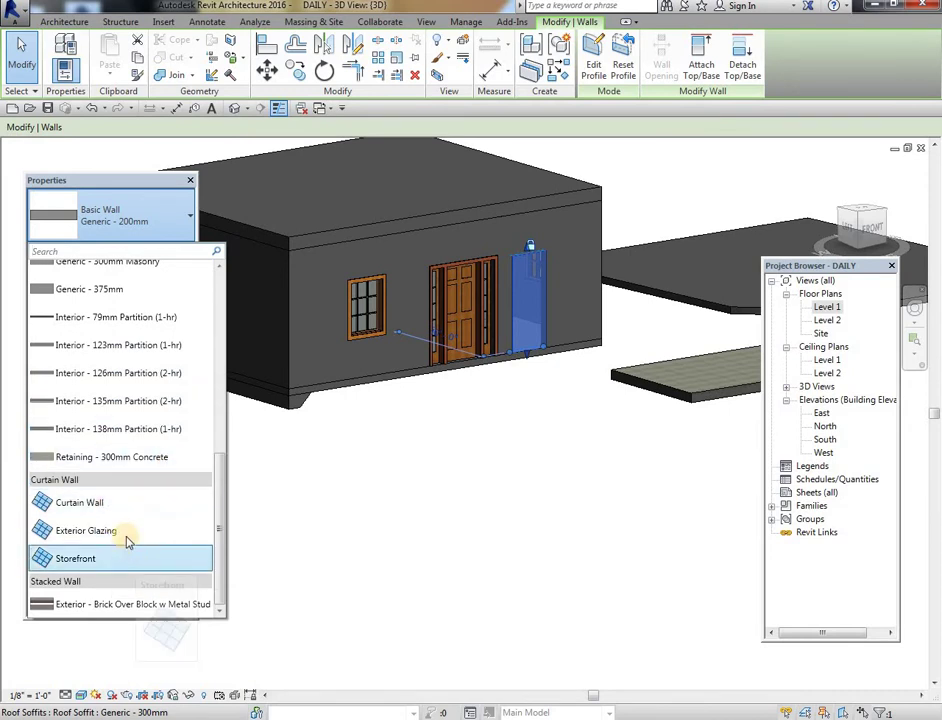
click(186, 535)
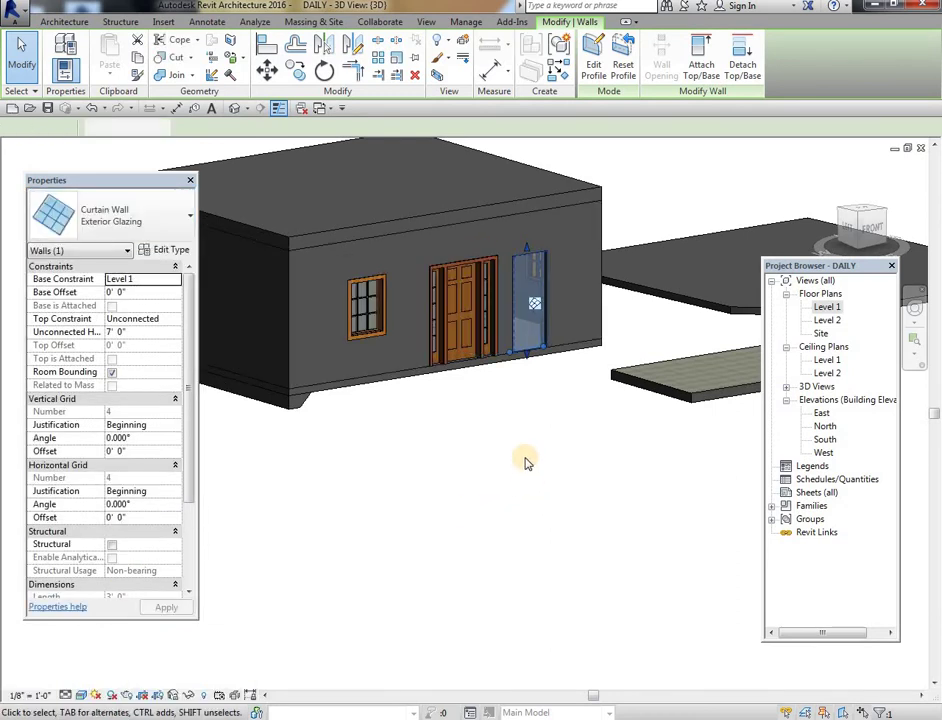
click(527, 462)
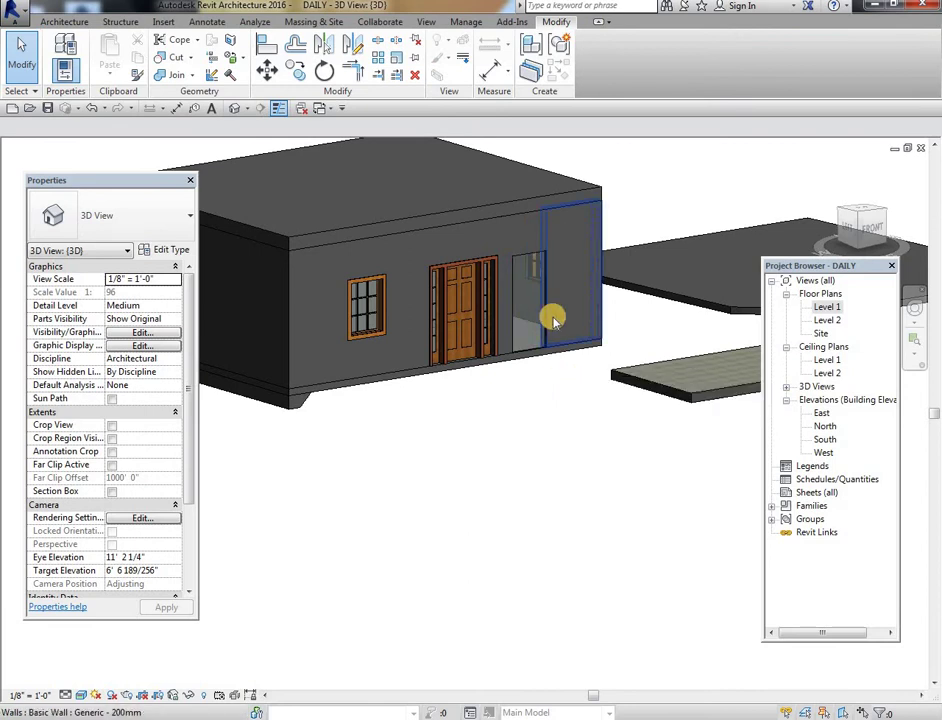
Place two vertical curtain grid lines through all segments of the glazing, spaced about 1'-0" apart.
shift+middle_drag(553, 318, 563, 337)
scroll(563, 337, up, 1)
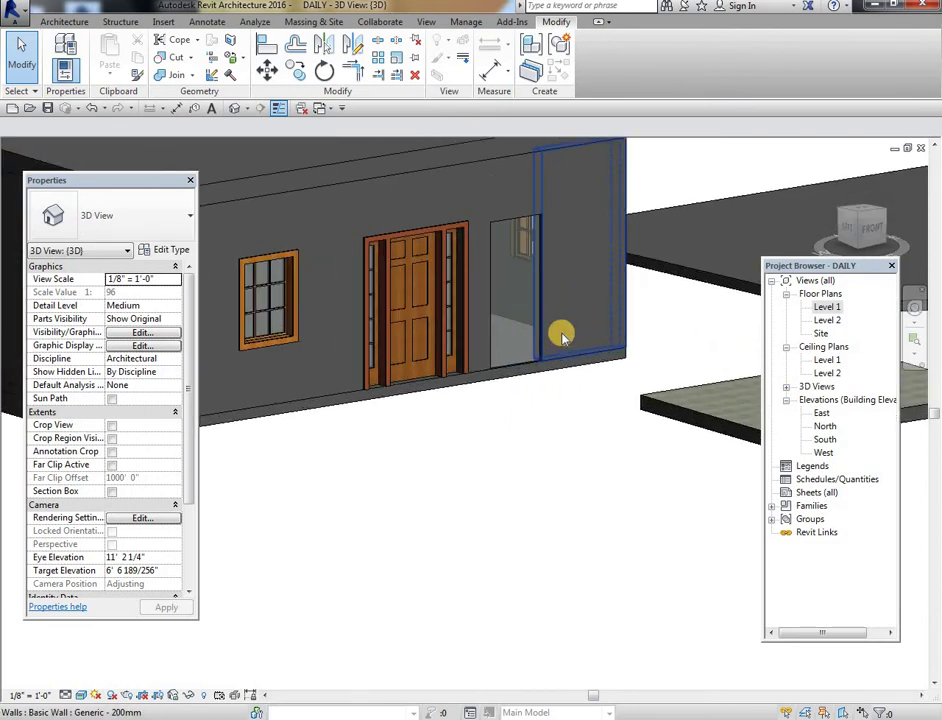
scroll(566, 345, up, 2)
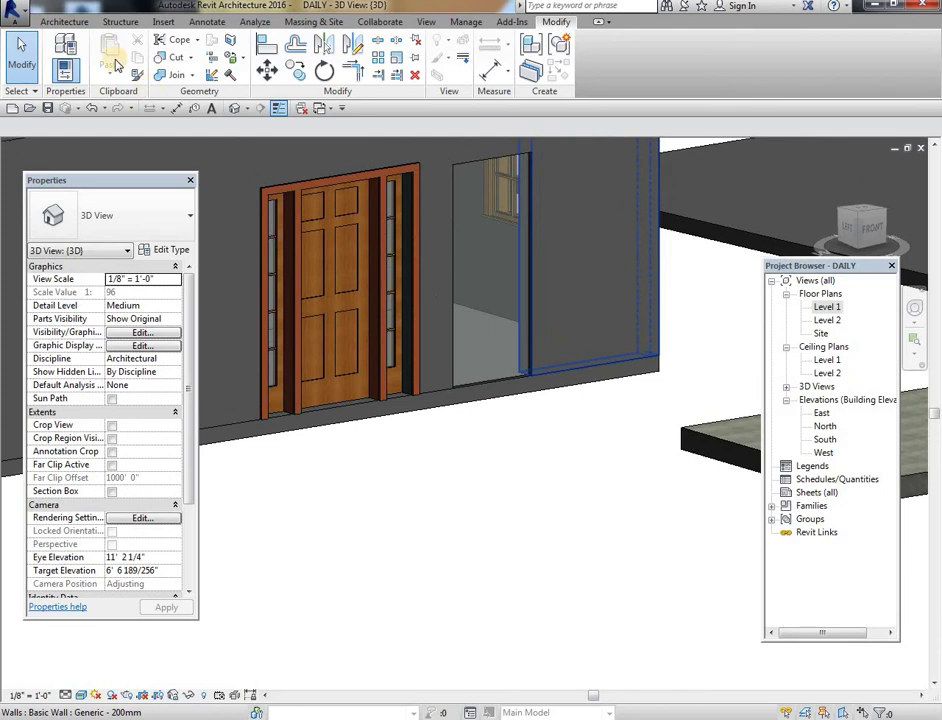
click(74, 22)
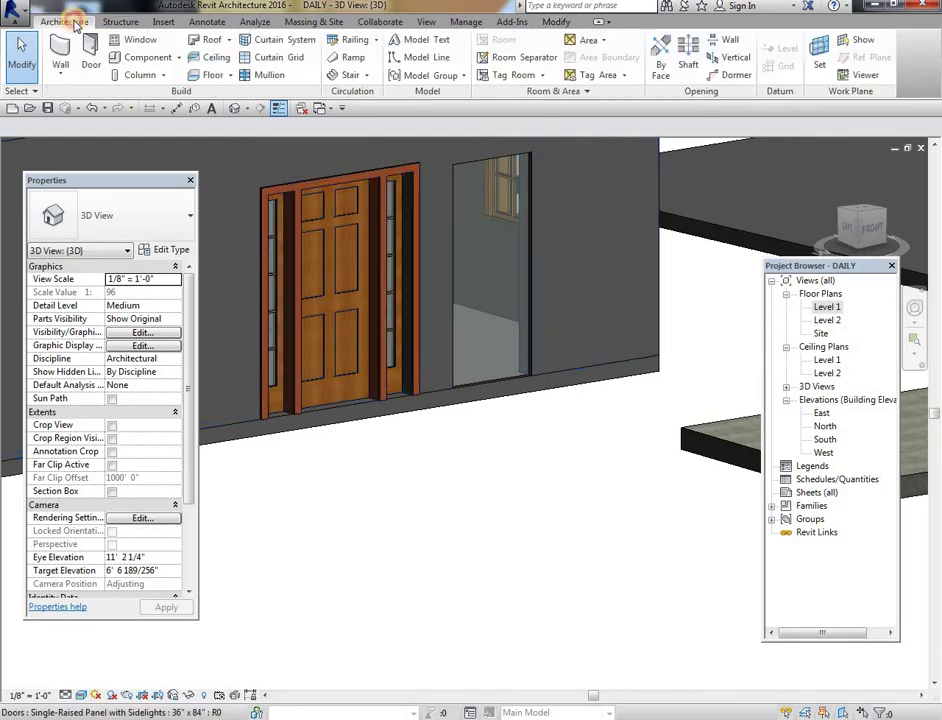
click(266, 60)
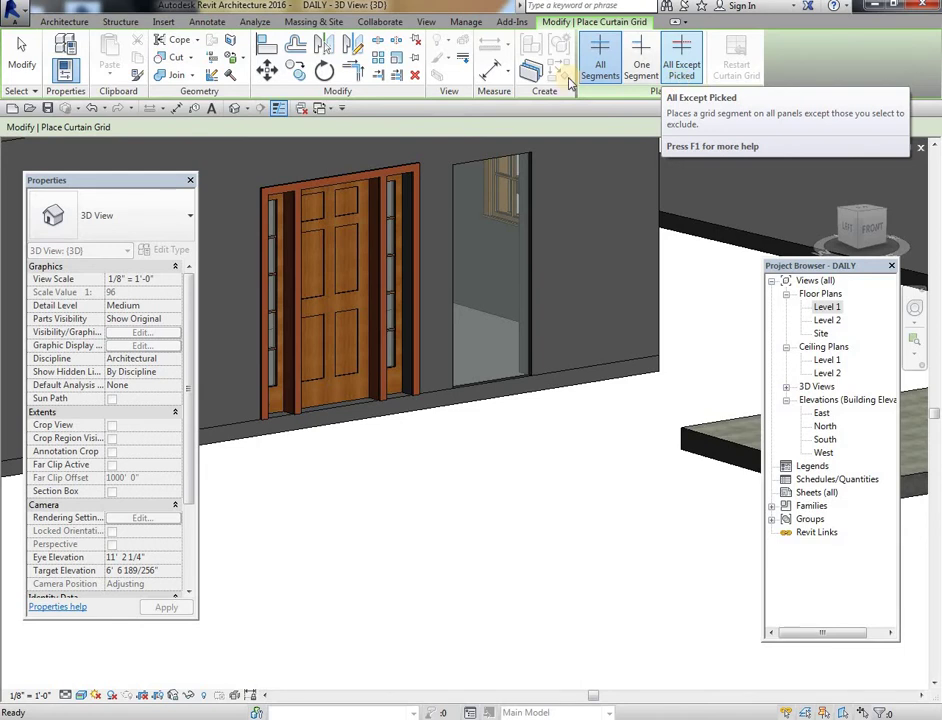
click(474, 168)
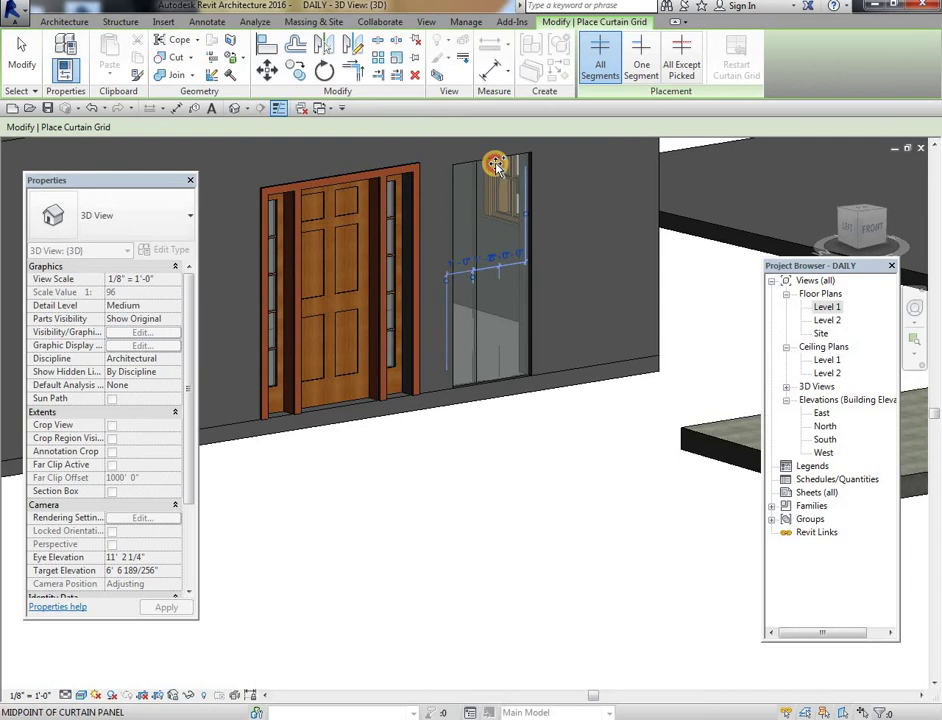
click(496, 164)
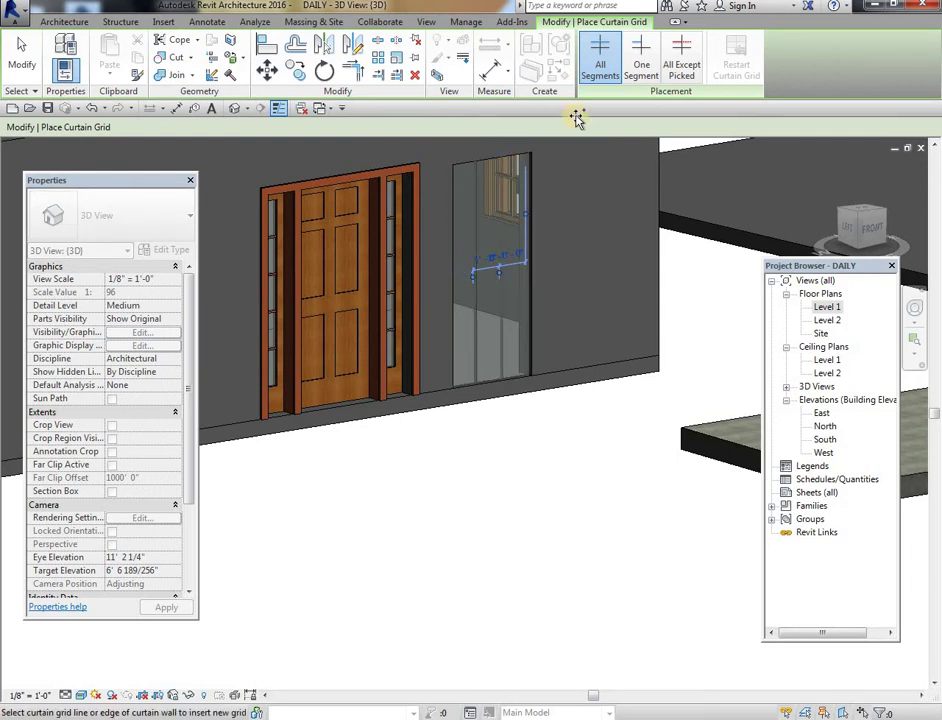
Add two full-width horizontal grid lines to the glazing, plus single-segment lines in the middle column's upper and lower panels.
click(640, 65)
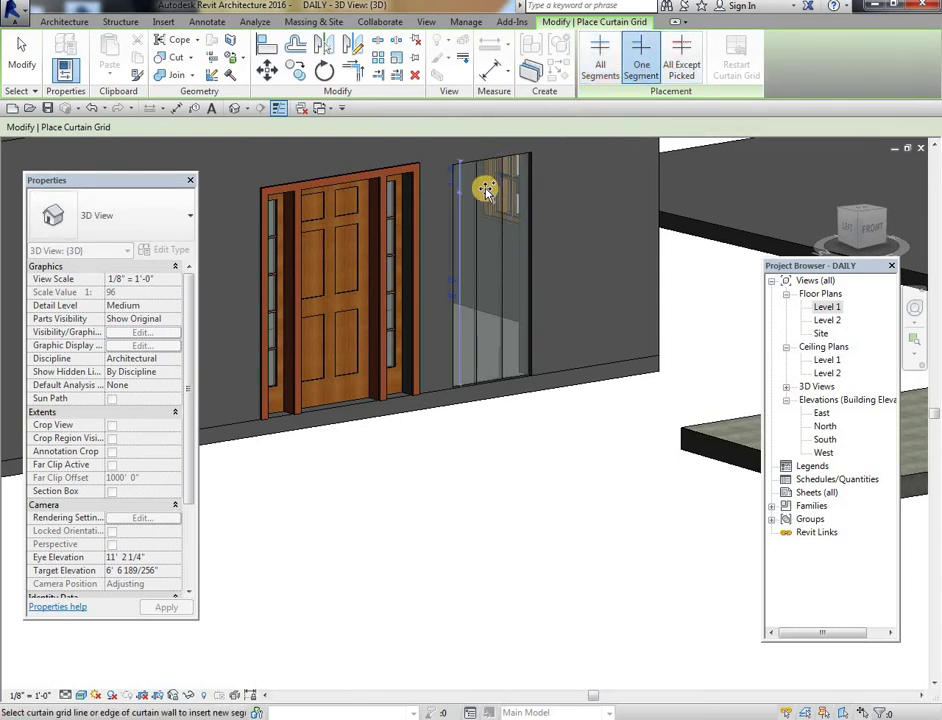
click(602, 62)
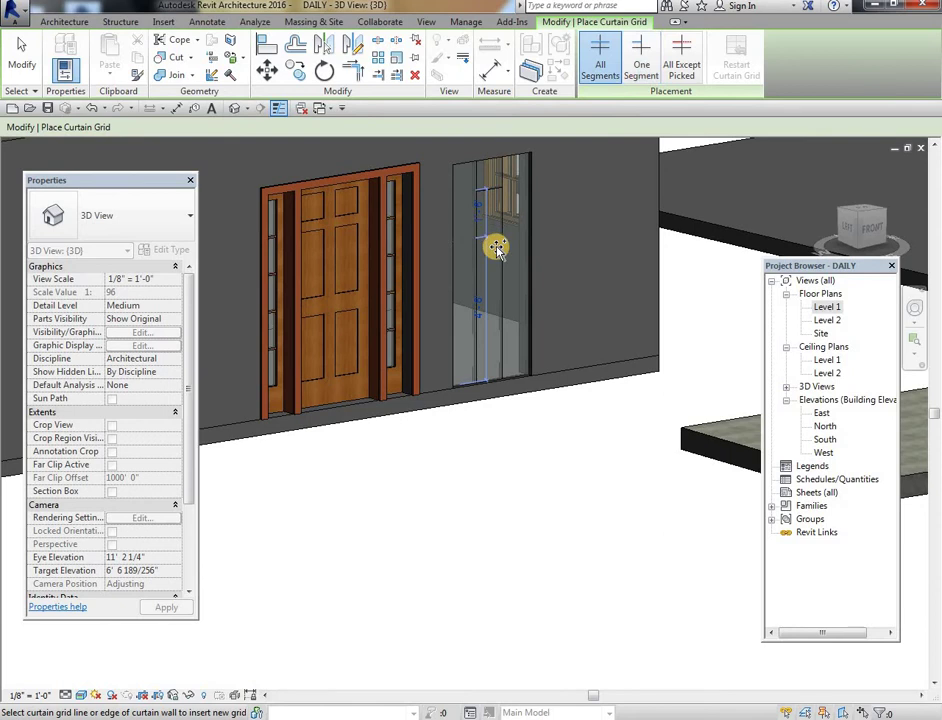
click(511, 311)
click(642, 70)
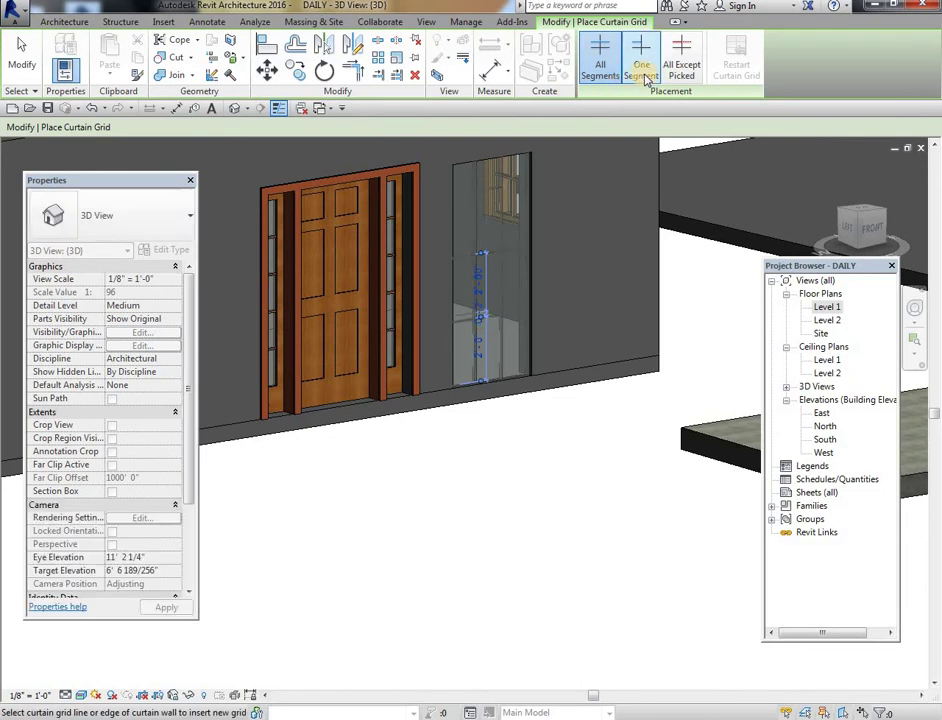
click(487, 340)
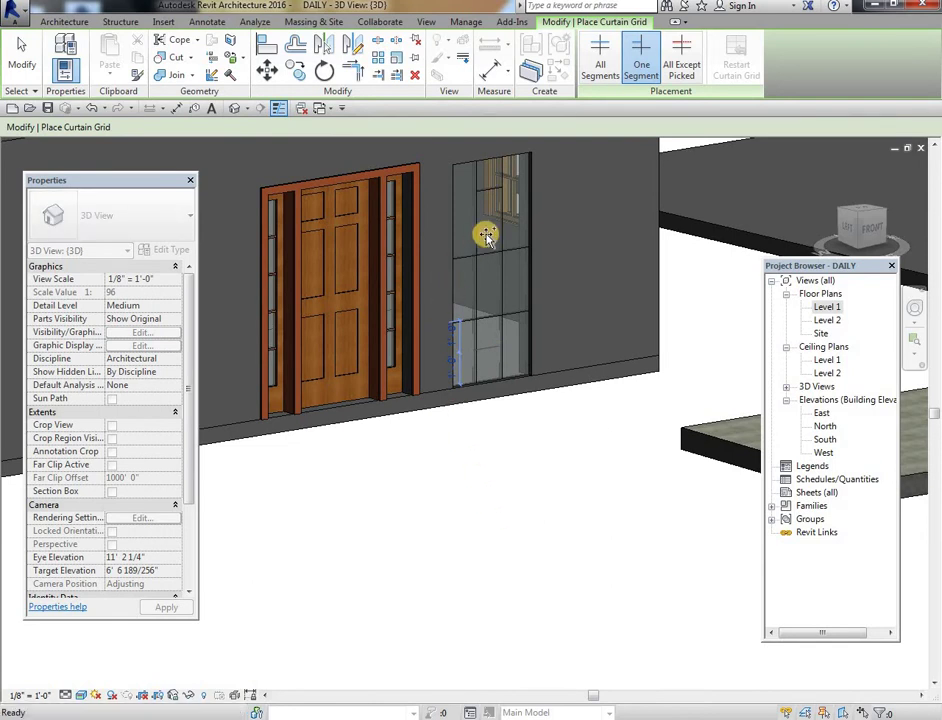
Show the 3D view in Wireframe and place 50mm x 150mm rectangular mullions on one grid segment and on all grid lines.
click(80, 695)
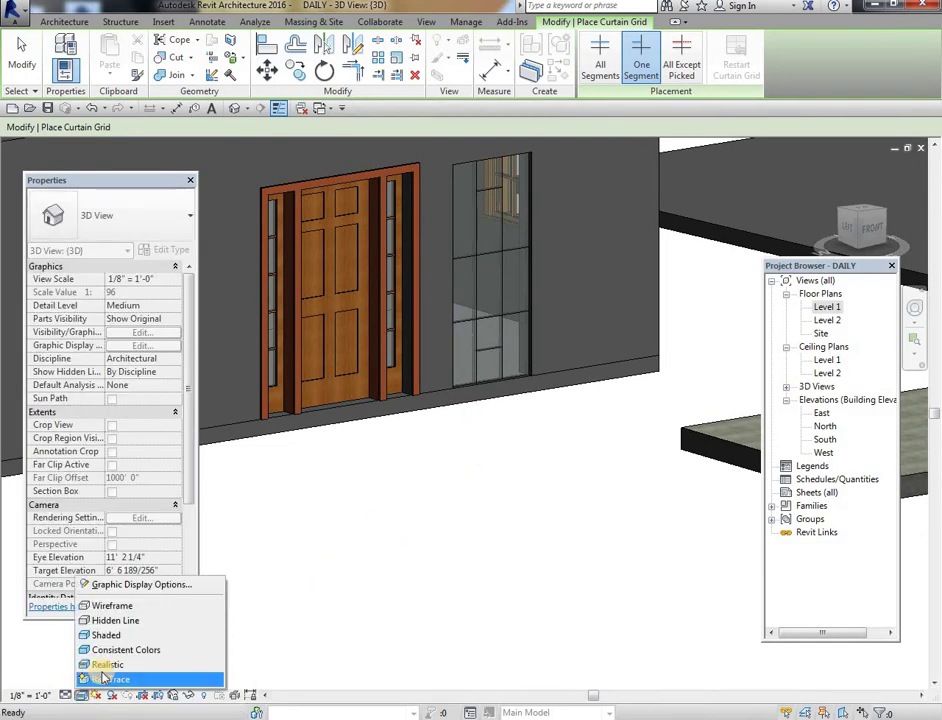
click(163, 606)
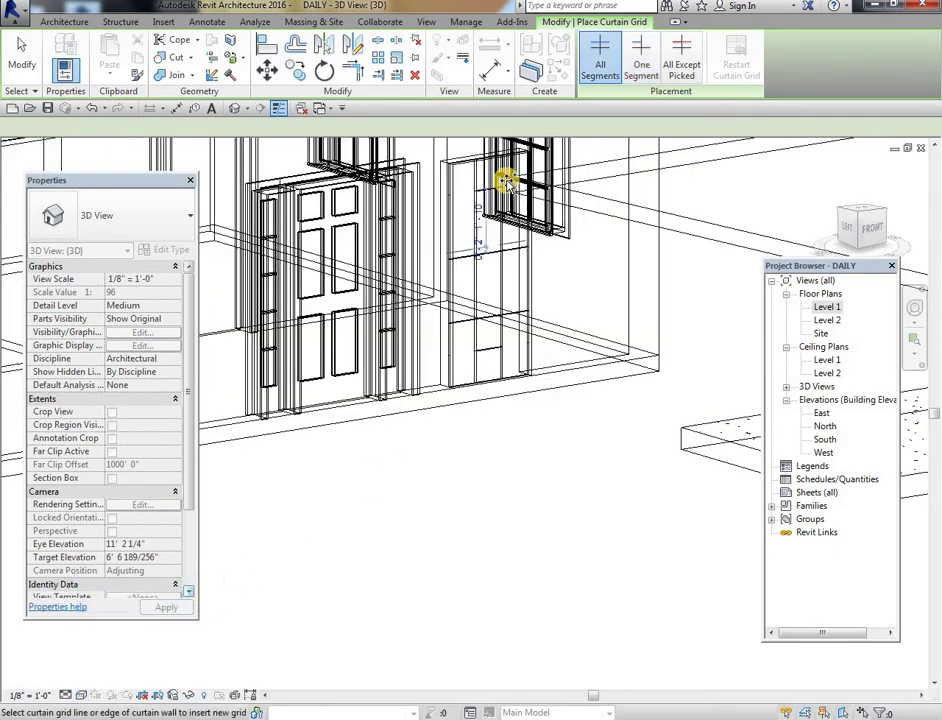
click(95, 25)
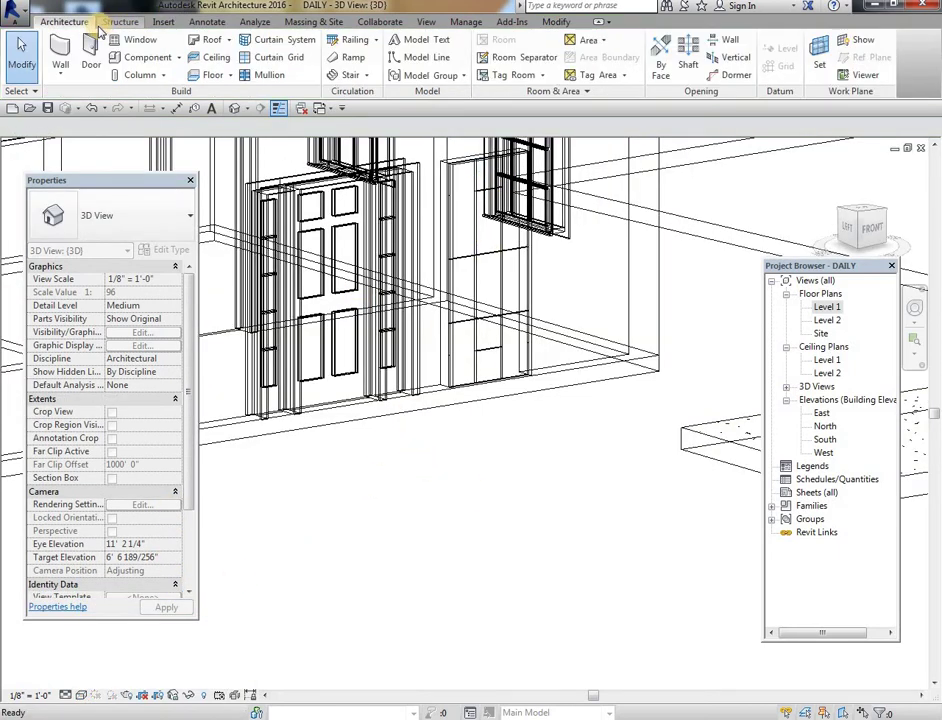
click(268, 75)
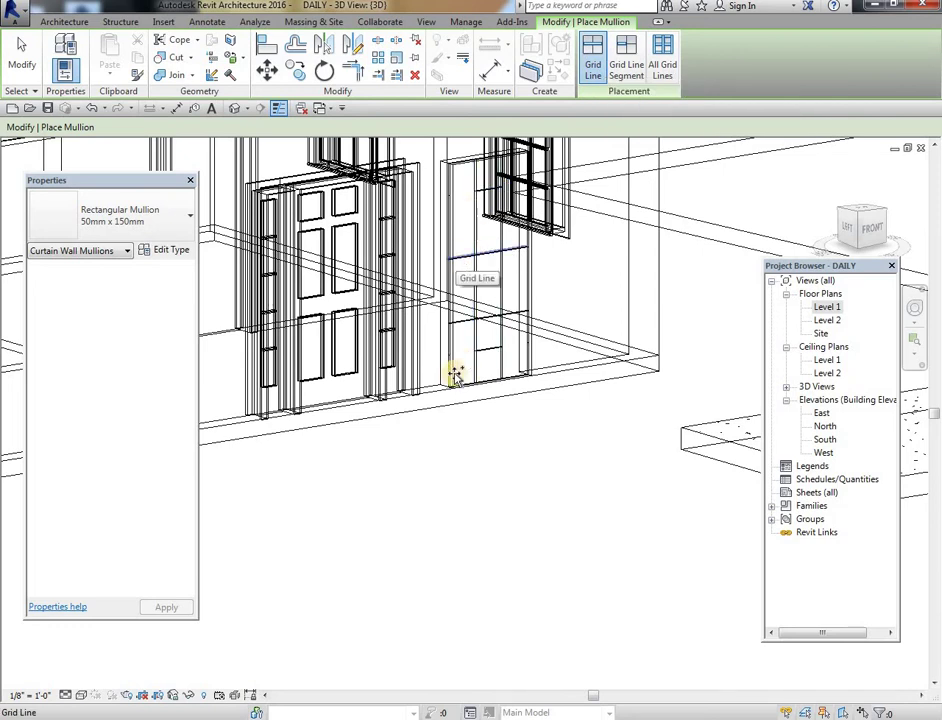
click(618, 84)
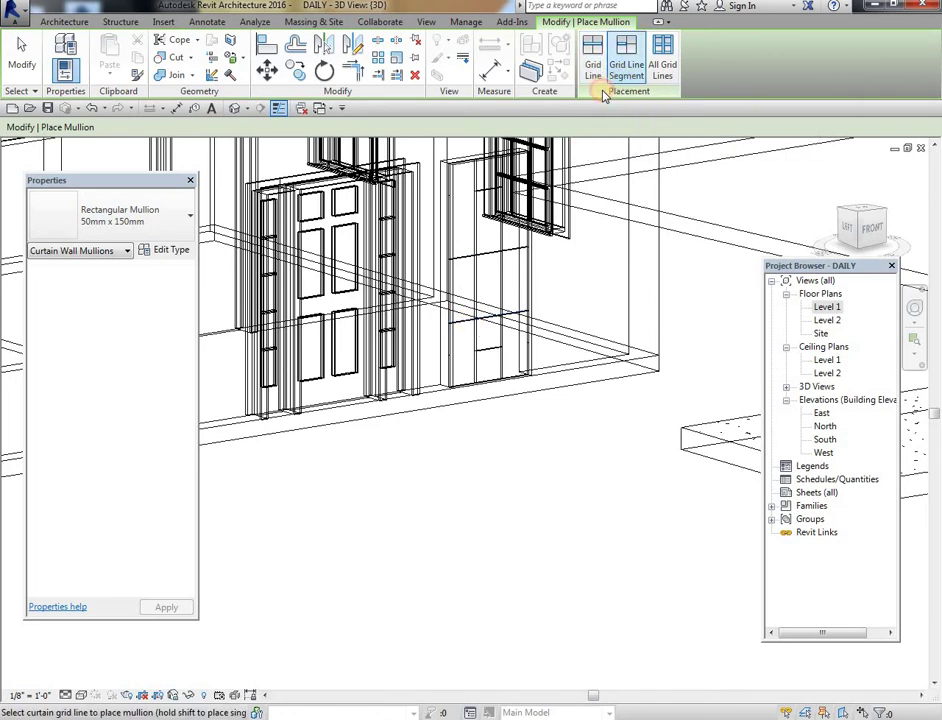
click(479, 226)
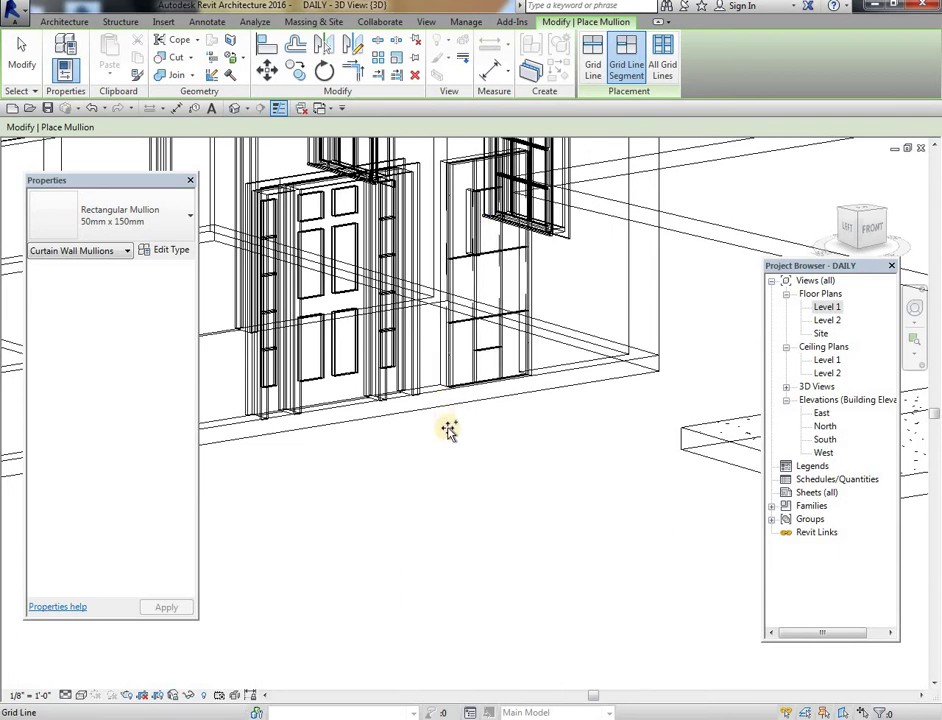
click(665, 61)
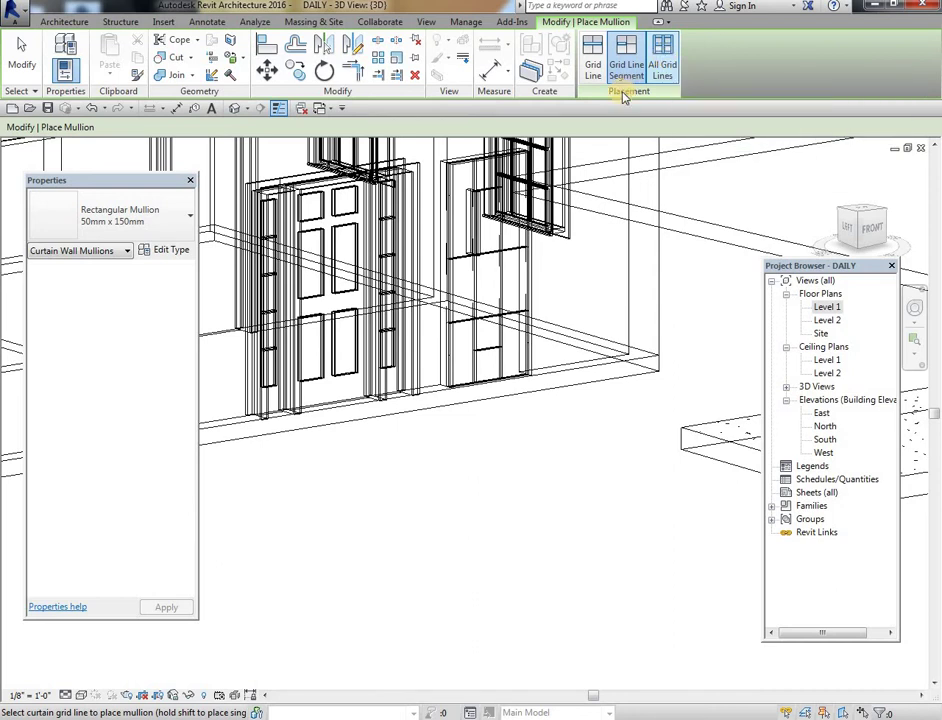
click(479, 266)
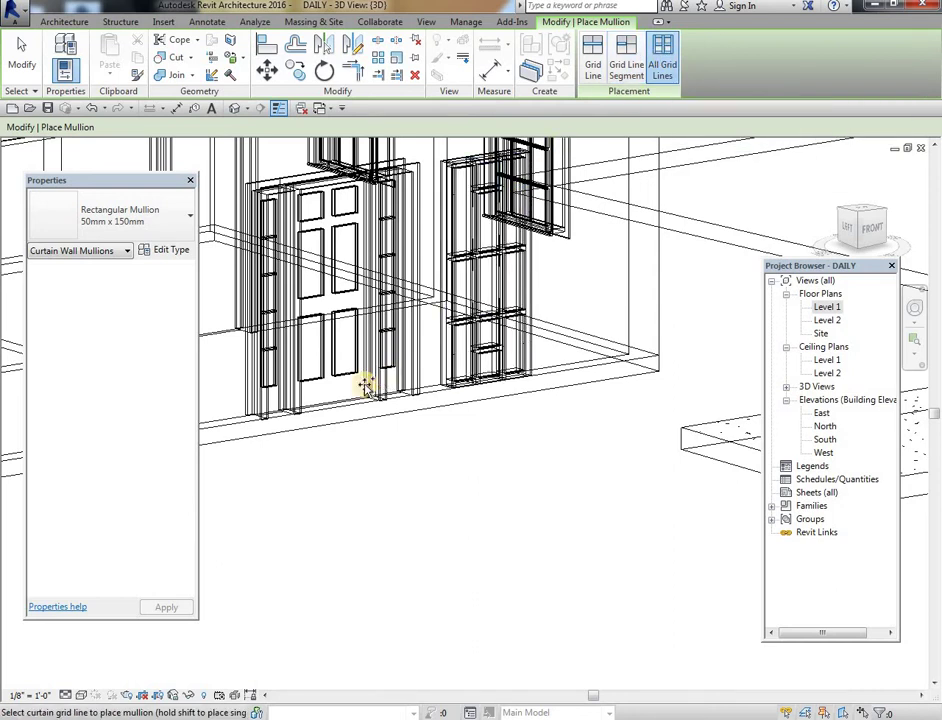
Examine the rectangular mullion's type properties and its material settings in the material browser.
click(170, 254)
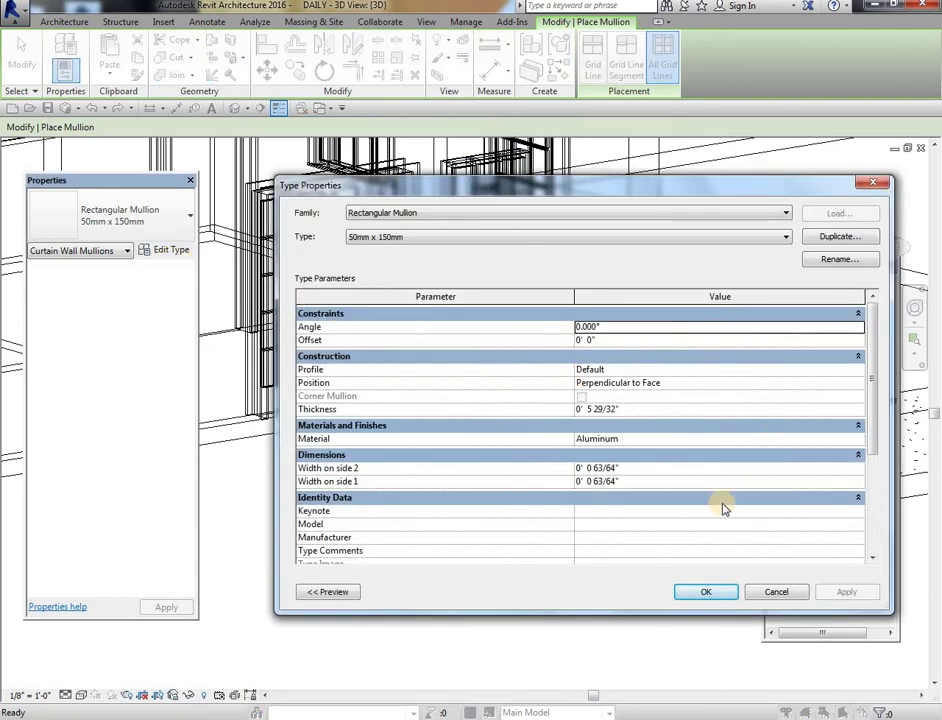
click(857, 446)
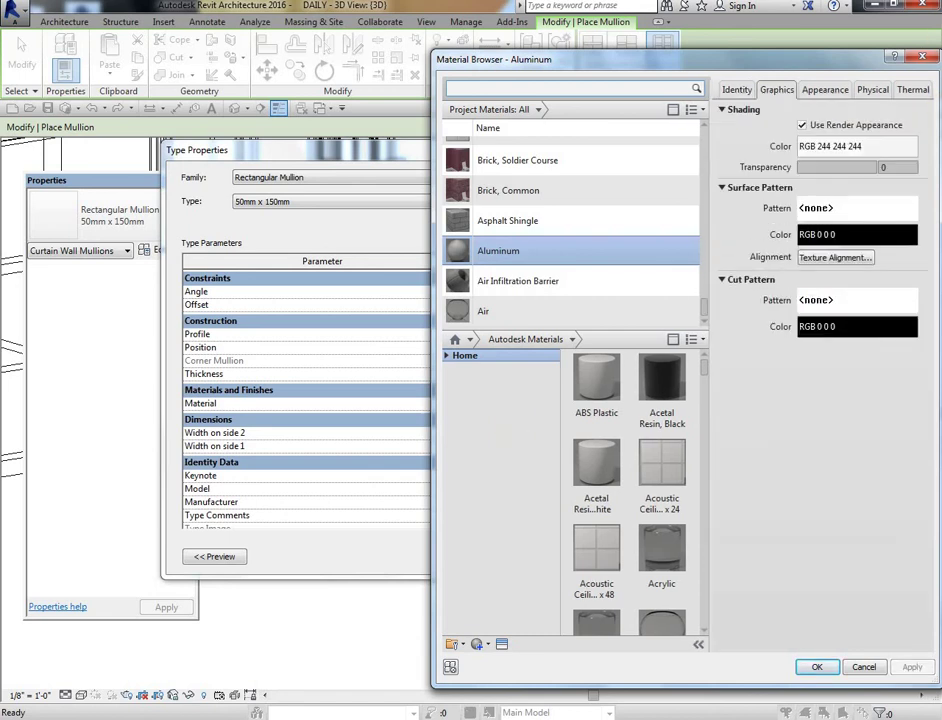
click(927, 57)
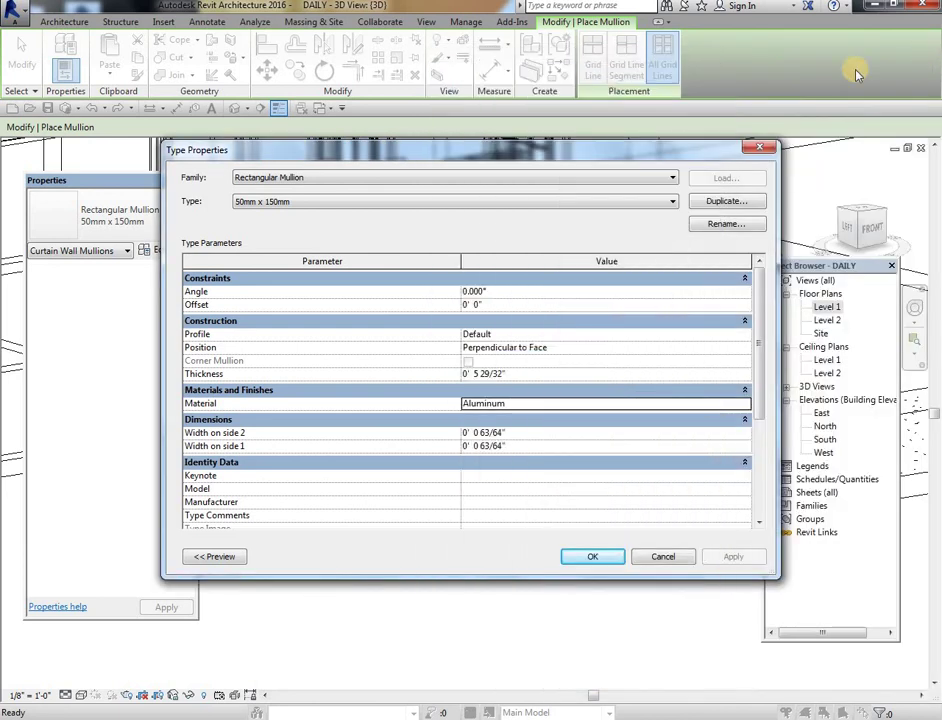
click(760, 149)
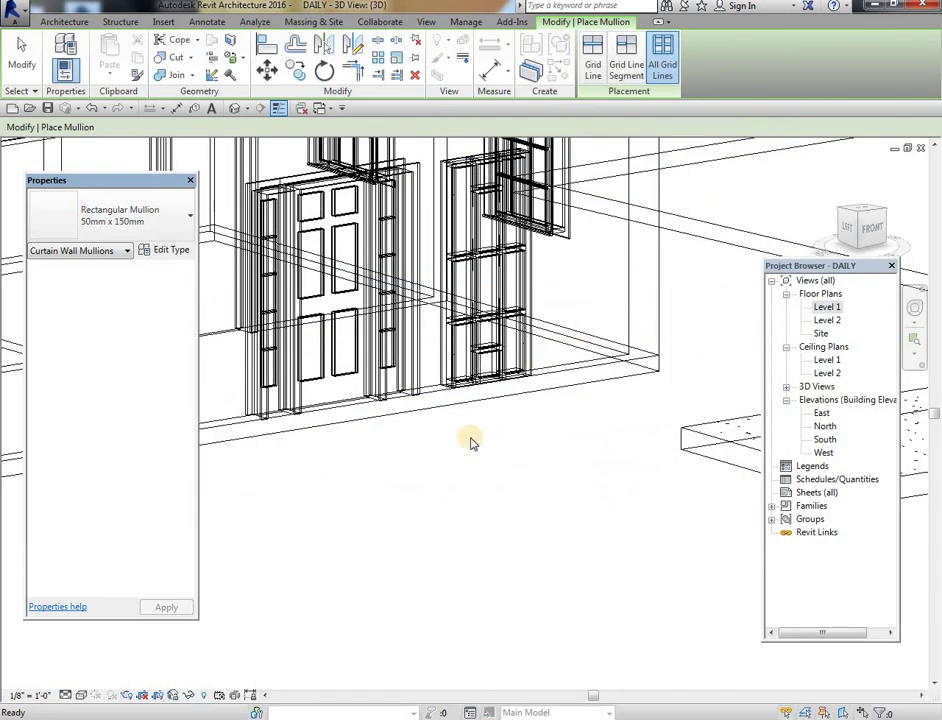
Set the 3D view's visual style to Realistic.
click(82, 695)
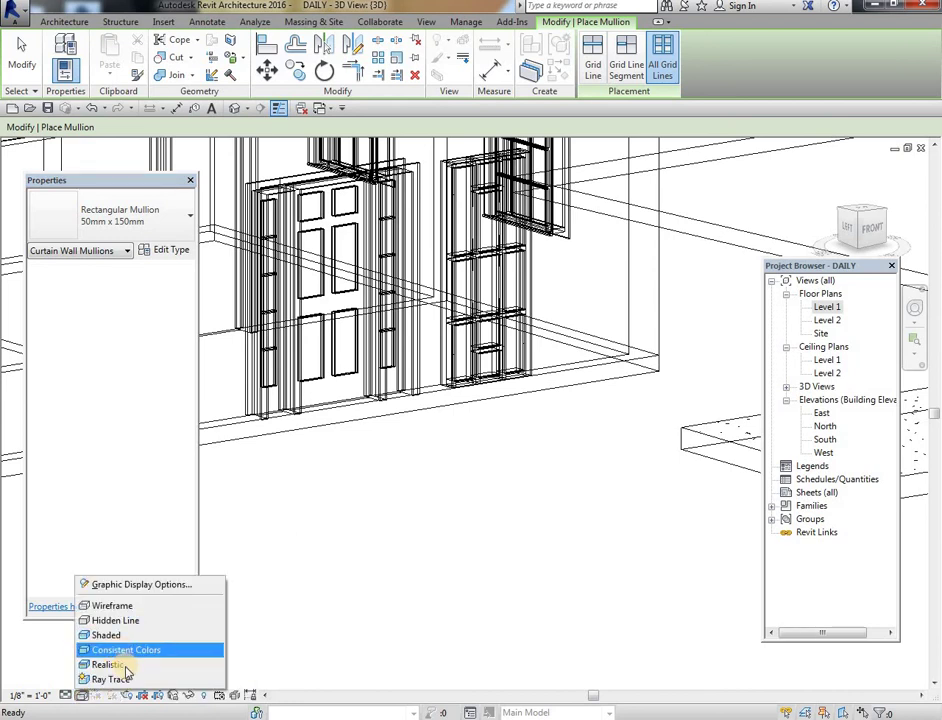
click(118, 665)
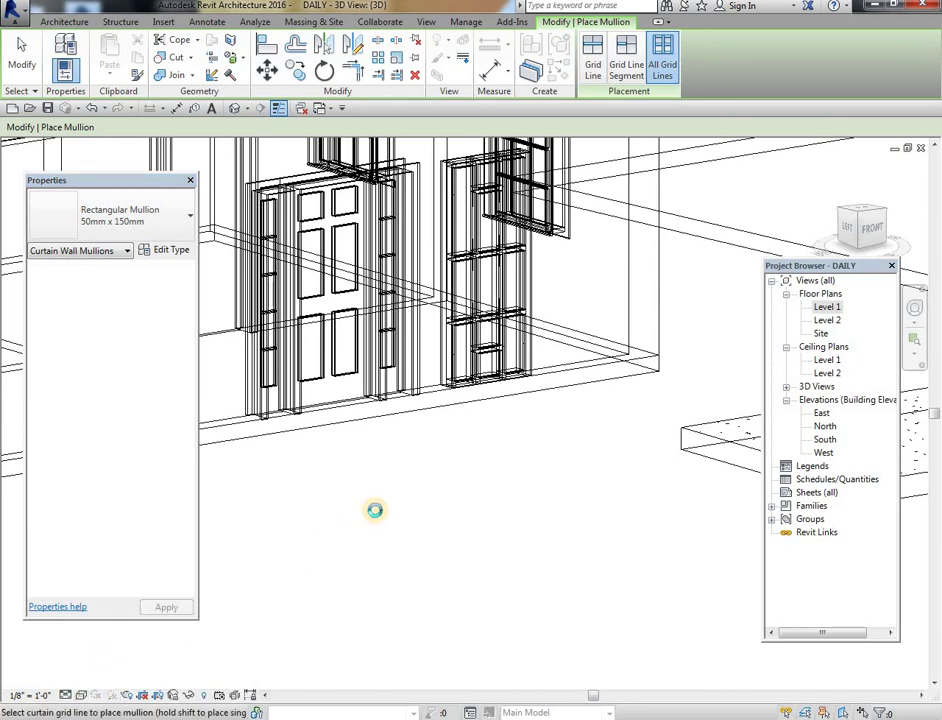